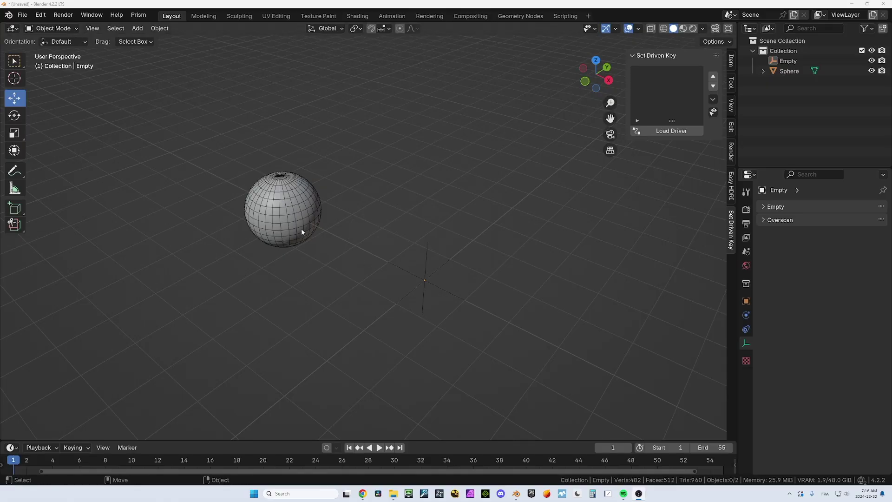
Load the Empty as the driver, using its Y Location in Local space.
click(300, 228)
click(427, 258)
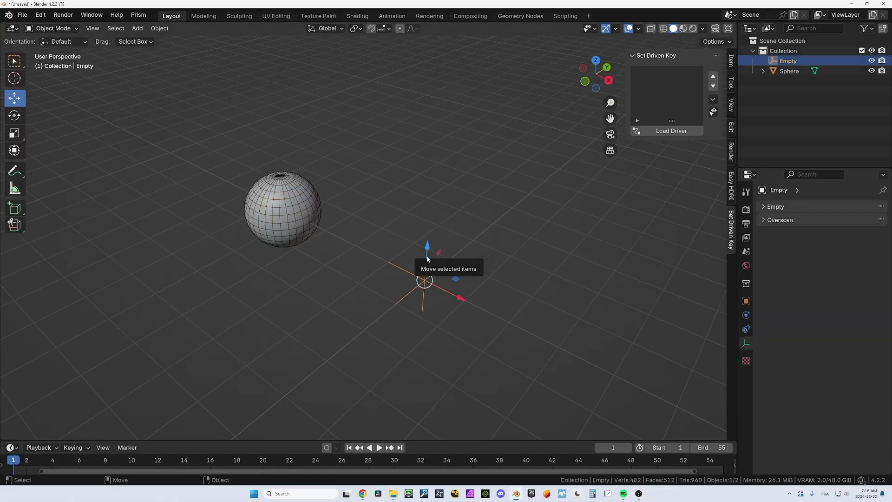
click(655, 132)
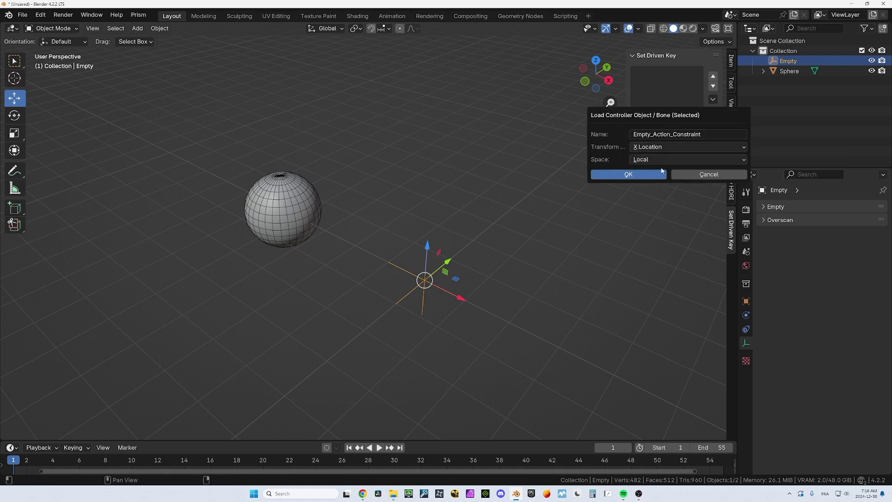
click(658, 148)
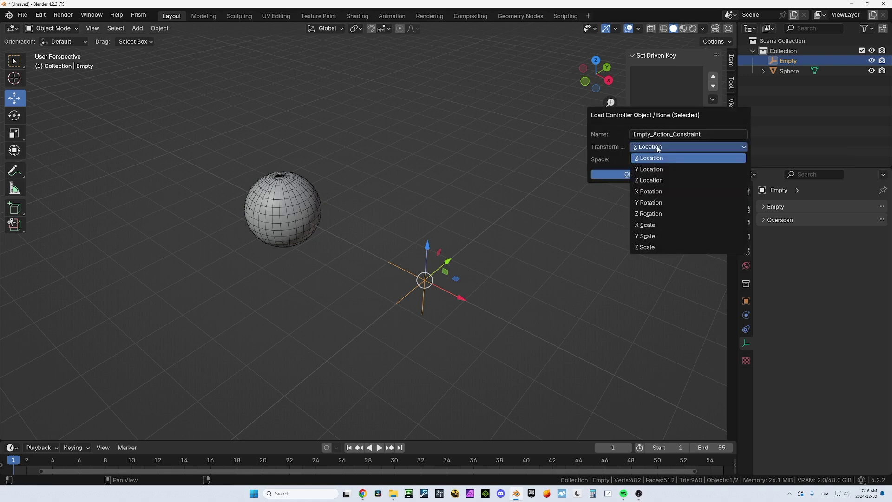
click(658, 169)
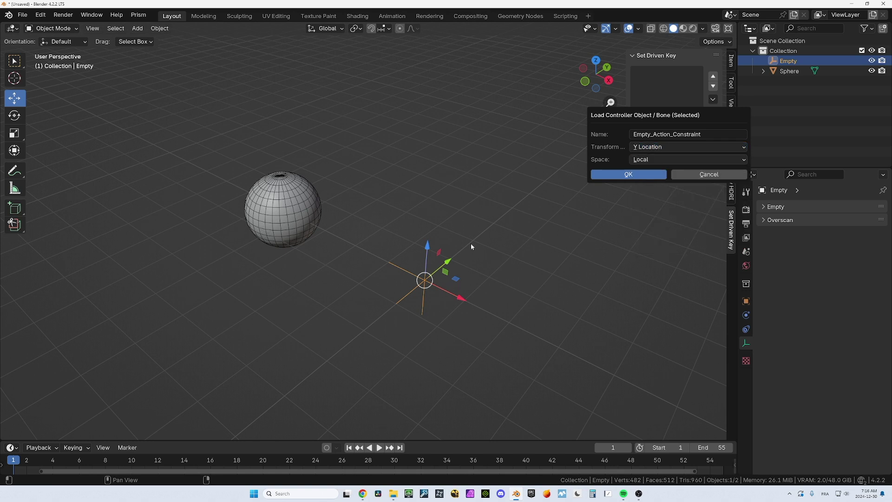
click(623, 175)
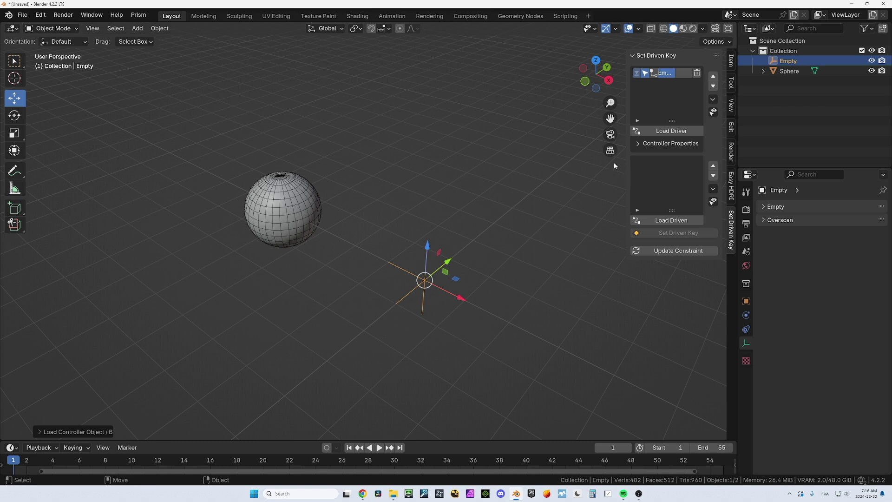
Load the Sphere as the driven object and widen the Set Driven Key sidebar.
click(299, 198)
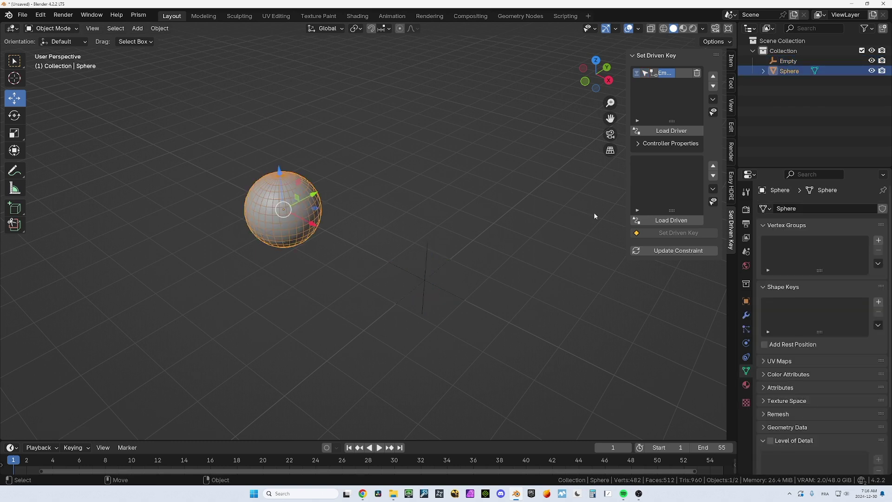
click(658, 221)
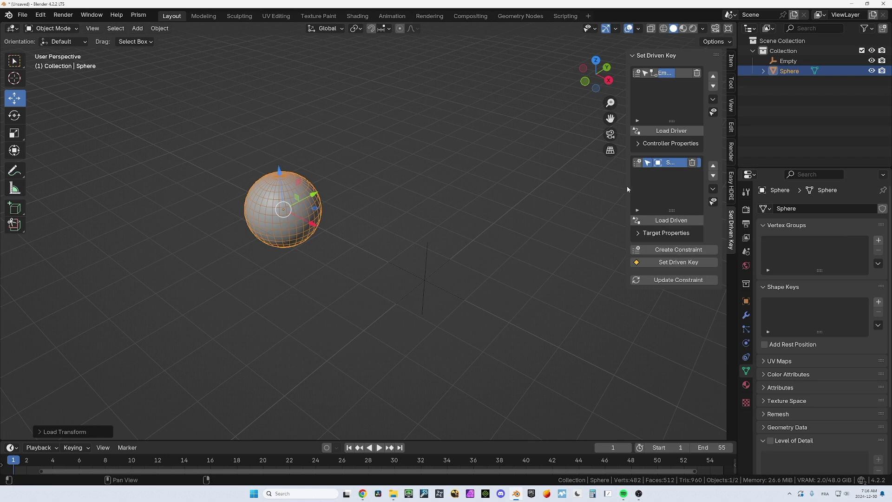
drag(626, 186, 547, 188)
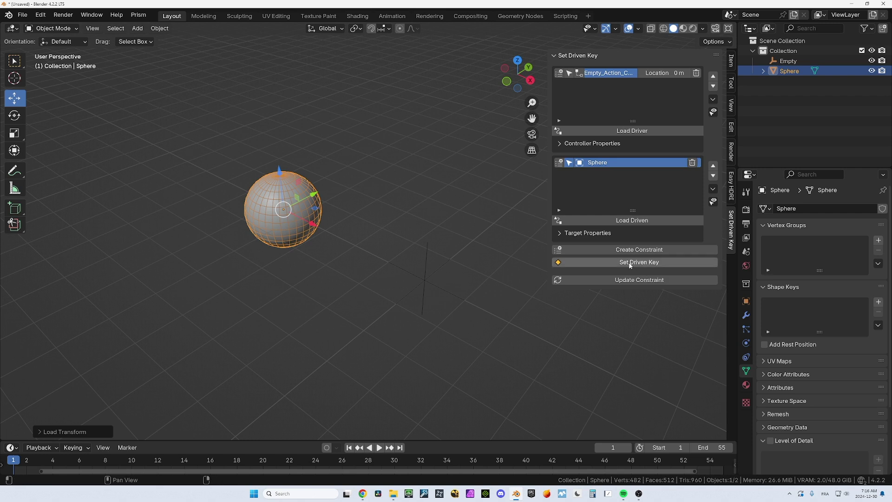
Create the Sphere's driven constraint and set the Empty controller Location to 1 m.
click(631, 264)
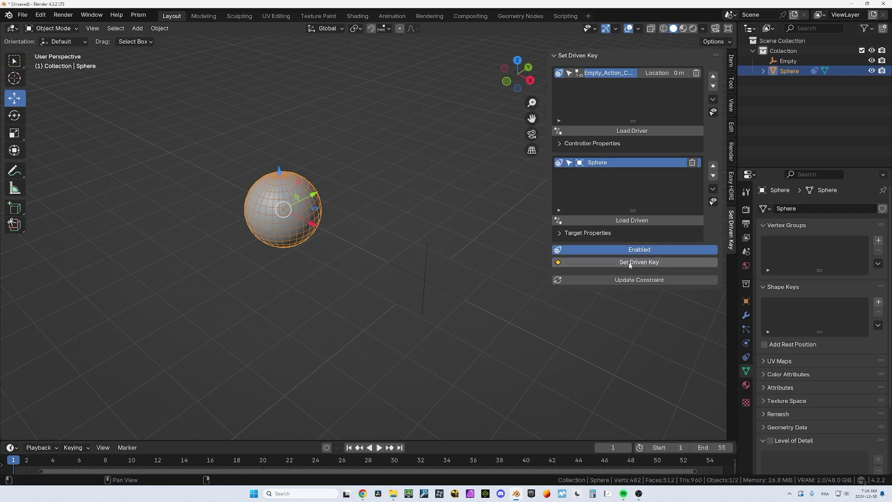
click(449, 266)
drag(448, 263, 509, 230)
click(671, 73)
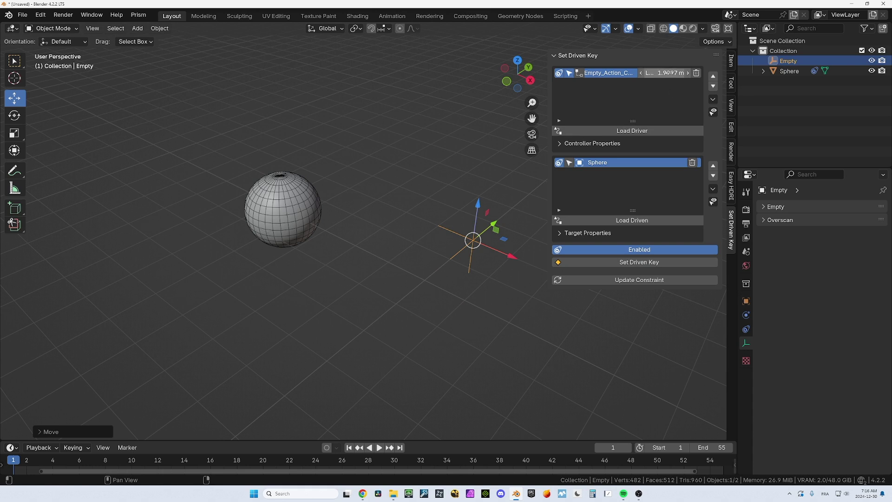
text(1)
key(Return)
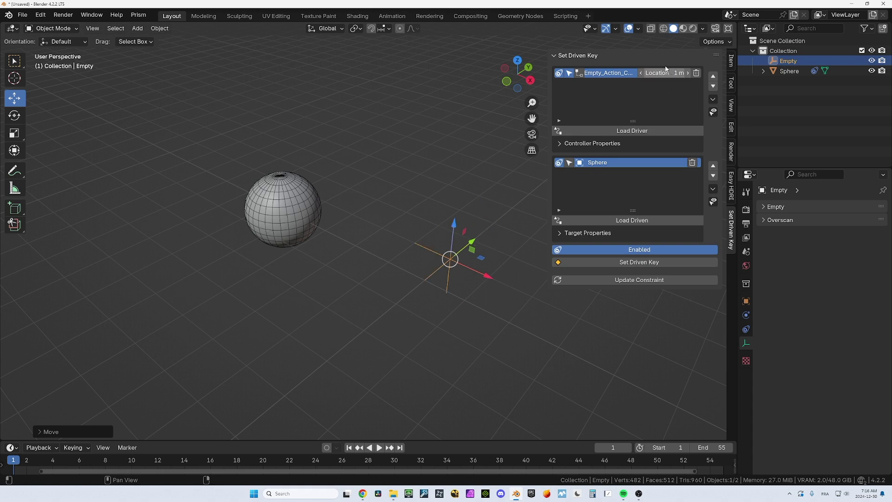
Move the Sphere upward, then scale and rotate it for the new pose.
click(299, 194)
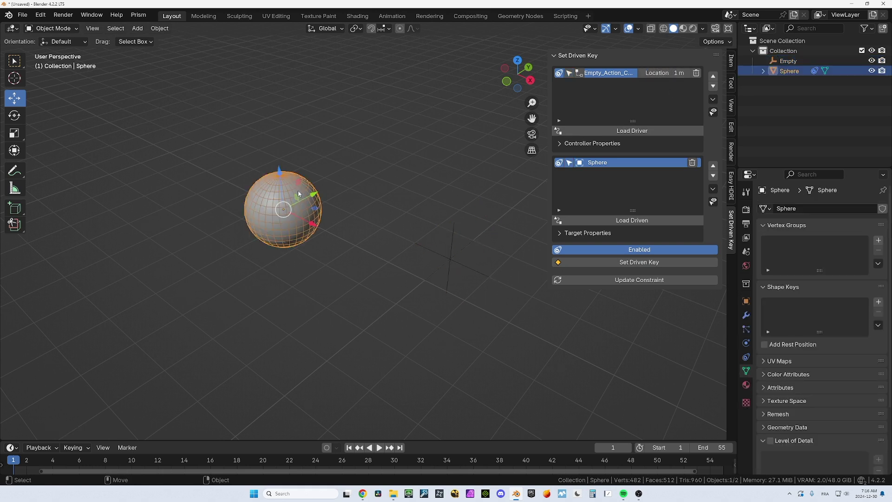
drag(285, 210, 316, 123)
key(shift+space)
key(s)
key(shift+space)
key(r)
Change the pivot point, disable the Sphere's driven constraint and rotate the sphere.
click(355, 28)
click(386, 76)
right_click(317, 122)
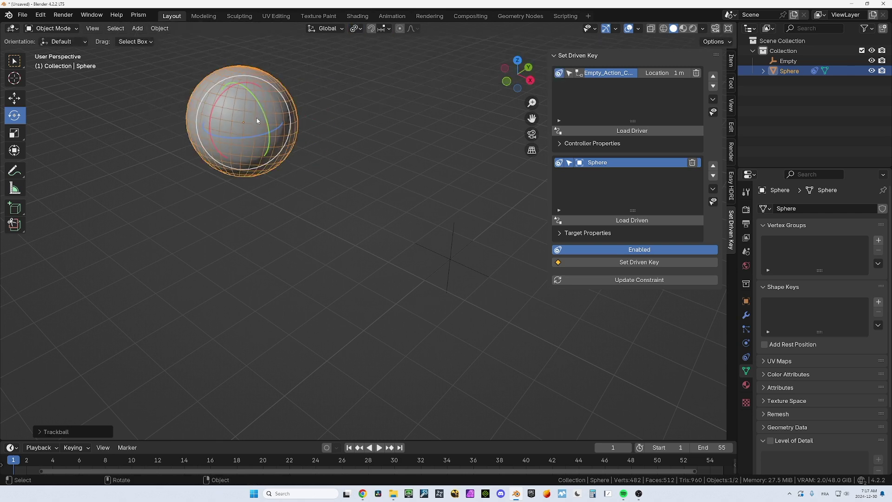
drag(260, 116, 218, 139)
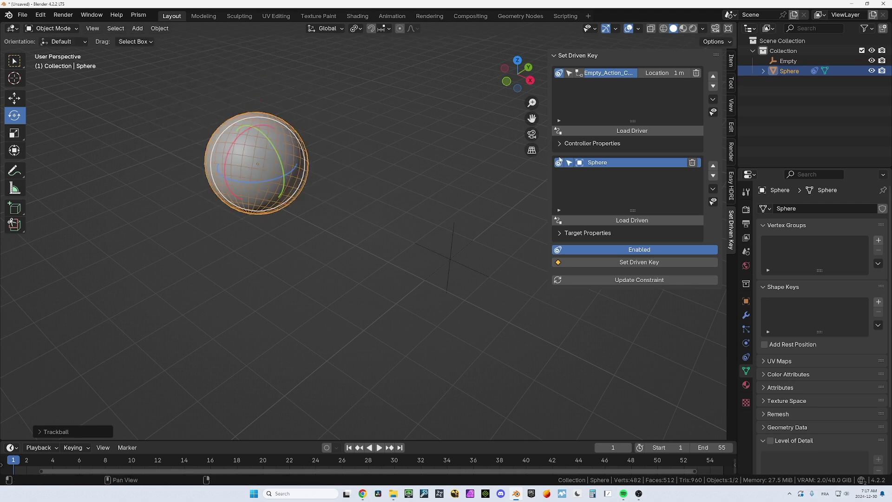
click(559, 163)
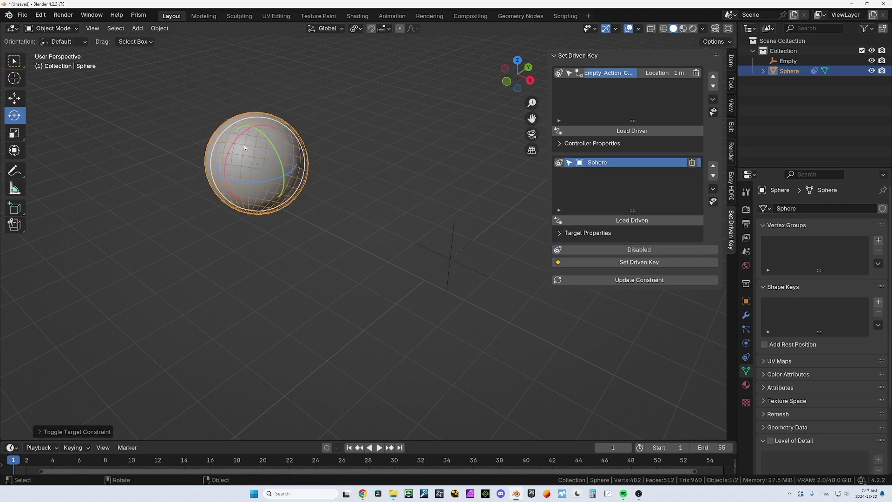
drag(258, 160, 297, 131)
key(shift+space)
key(g)
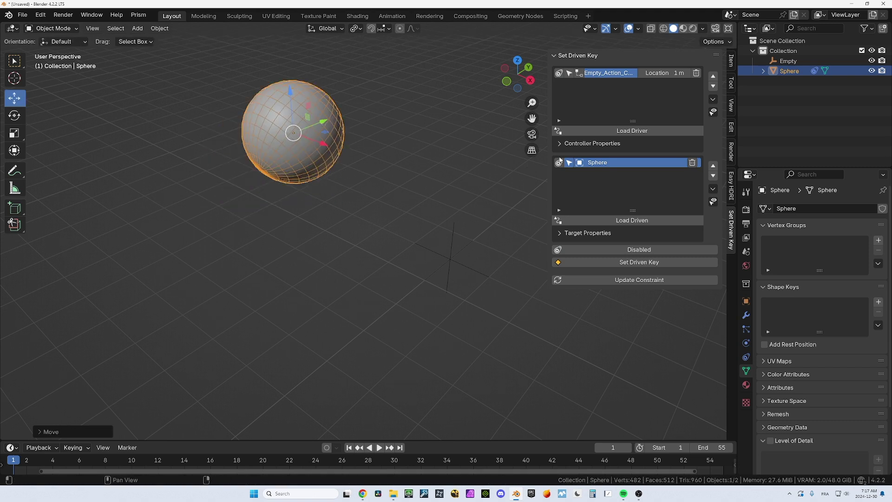
Raise, rotate and scale the Sphere to about 1.86, then record the driven key.
click(559, 162)
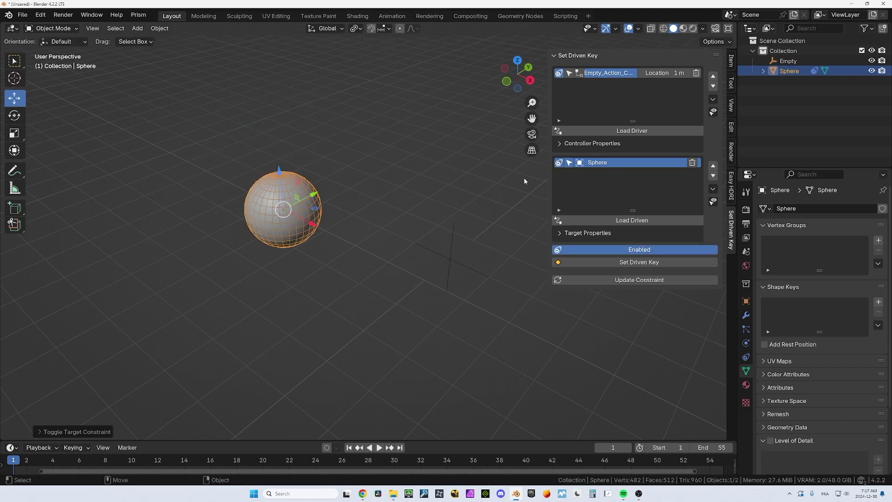
click(559, 162)
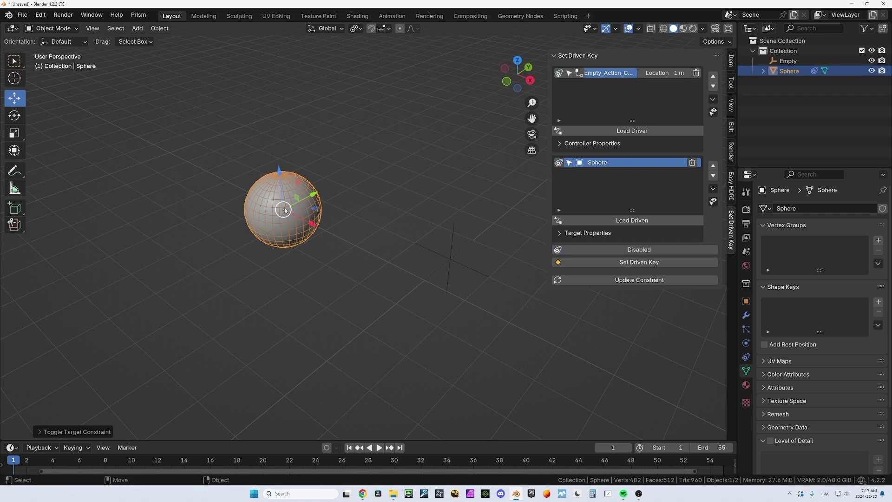
drag(285, 210, 383, 175)
key(r)
key(s)
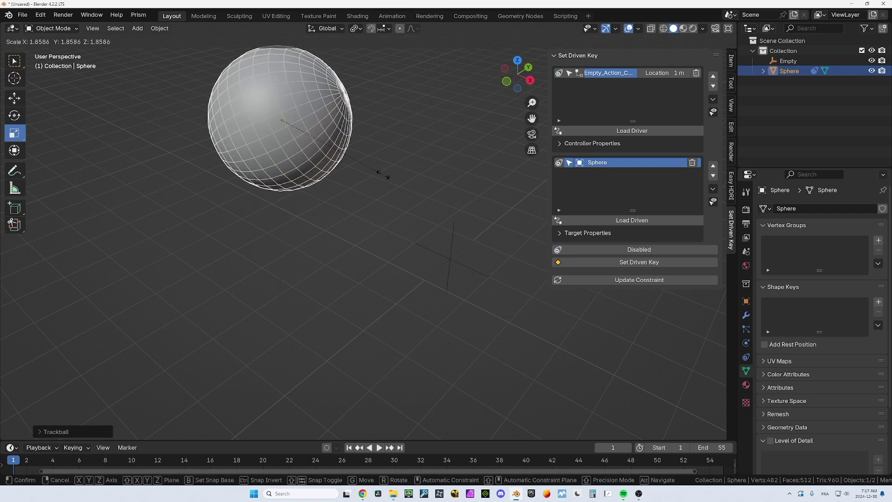
click(383, 176)
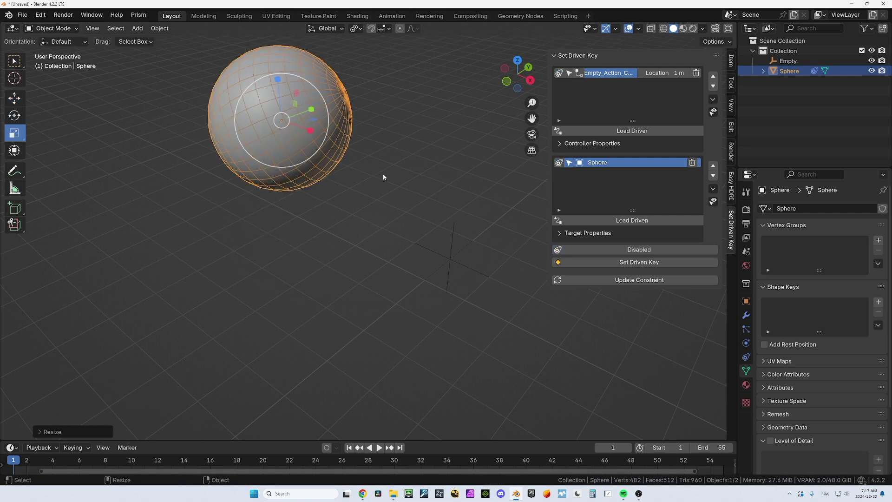
click(621, 263)
Re-enable the sphere's constraint, test controller values, then enable Suzanne.001's driven constraint.
click(560, 163)
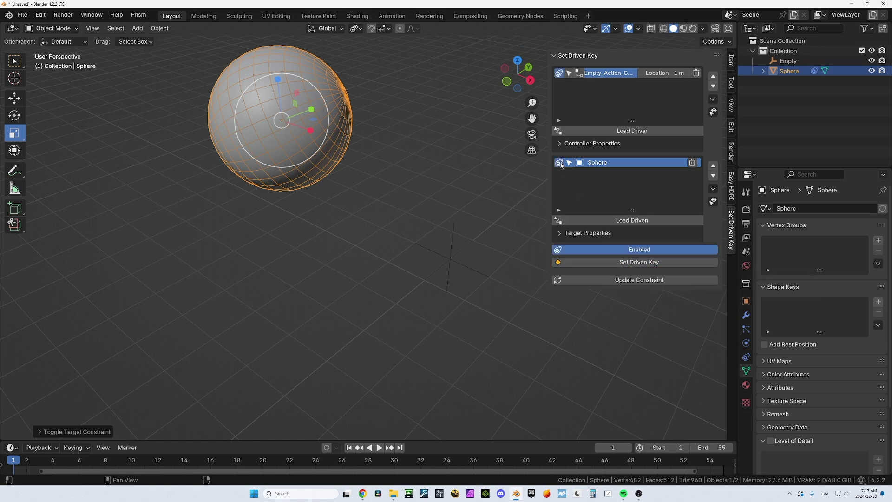
drag(670, 73, 651, 73)
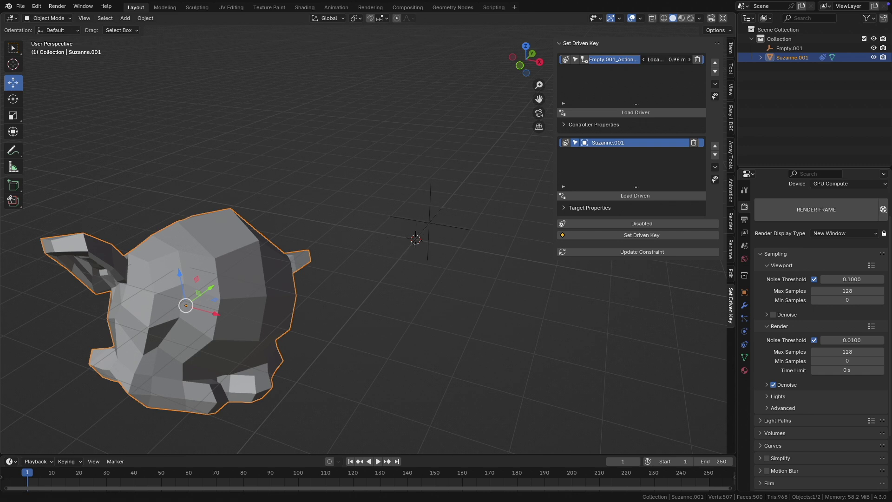
mouse_move(669, 59)
mouse_down()
mouse_move(637, 59)
mouse_move(702, 59)
mouse_move(651, 59)
mouse_move(683, 59)
mouse_move(669, 62)
mouse_up()
click(565, 143)
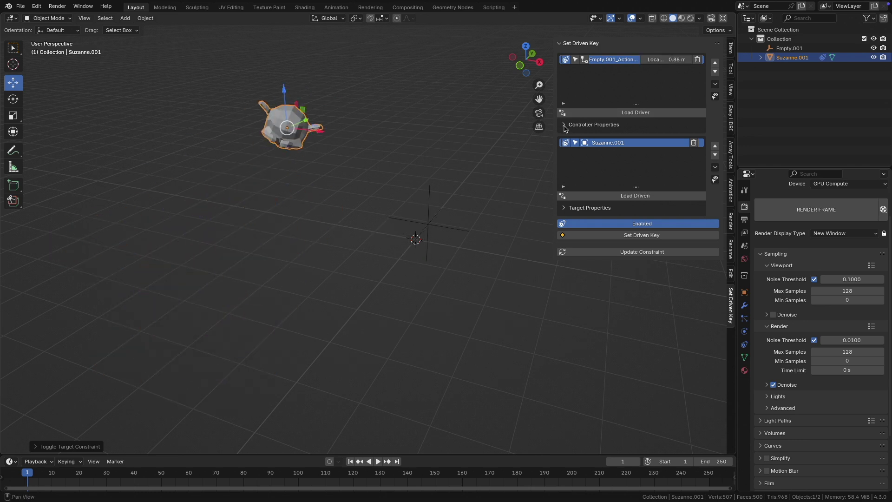
Preview Suzanne's driven poses at keys 0.0, 0.5 and 1.0, ending on 0.5.
click(564, 125)
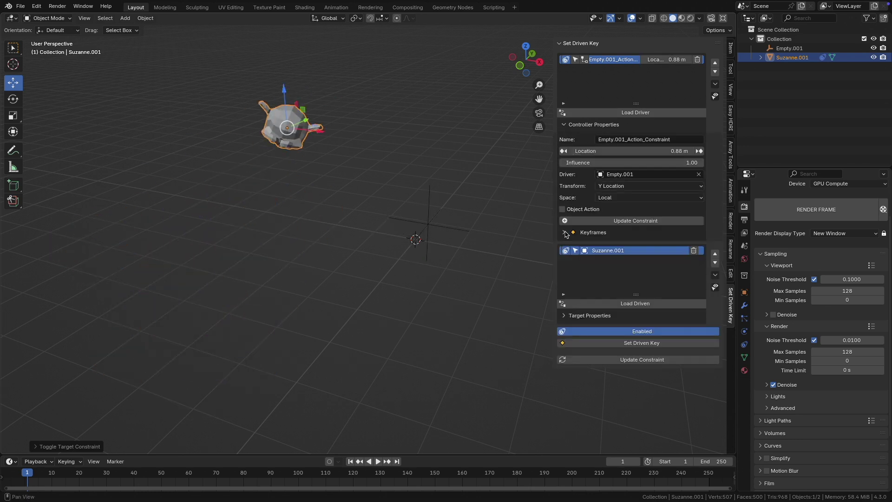
click(566, 233)
click(635, 245)
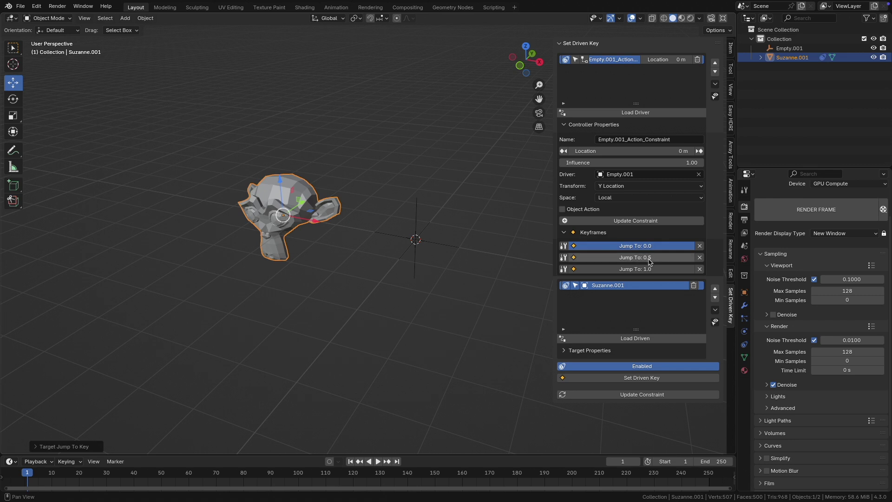
click(649, 258)
click(648, 269)
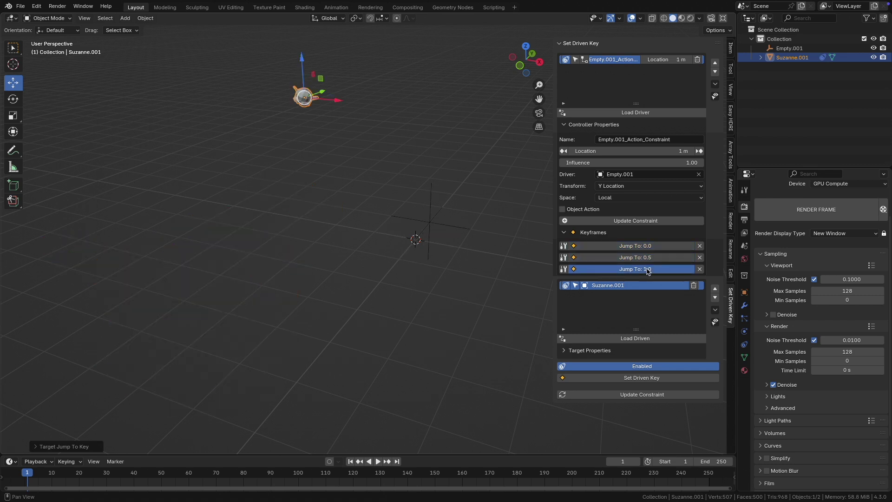
click(650, 259)
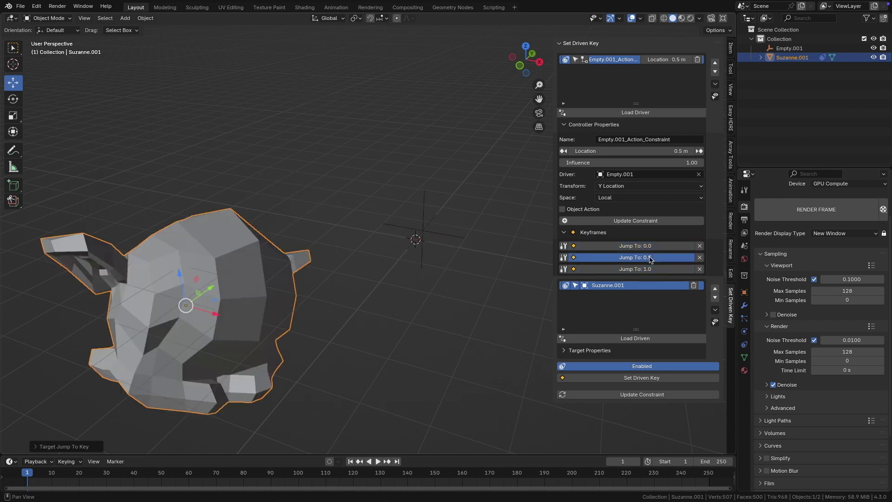
Change the 0.5 driven key's value to 0.25.
click(564, 257)
click(538, 262)
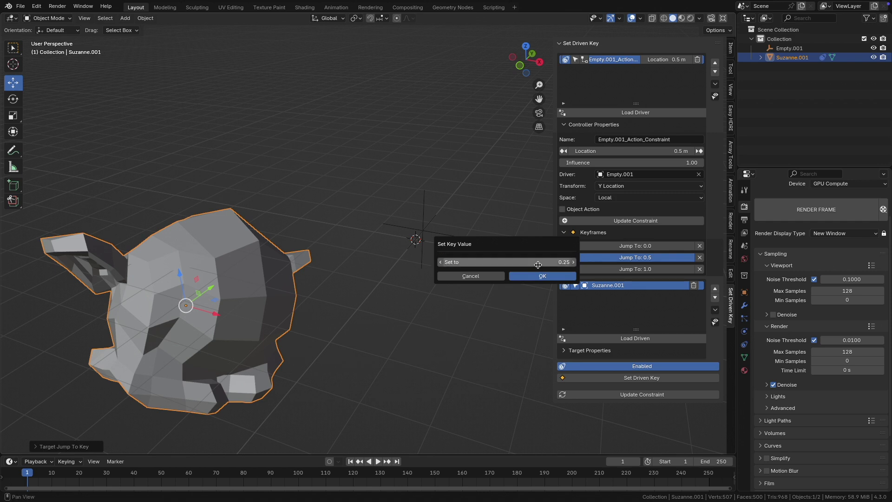
click(539, 276)
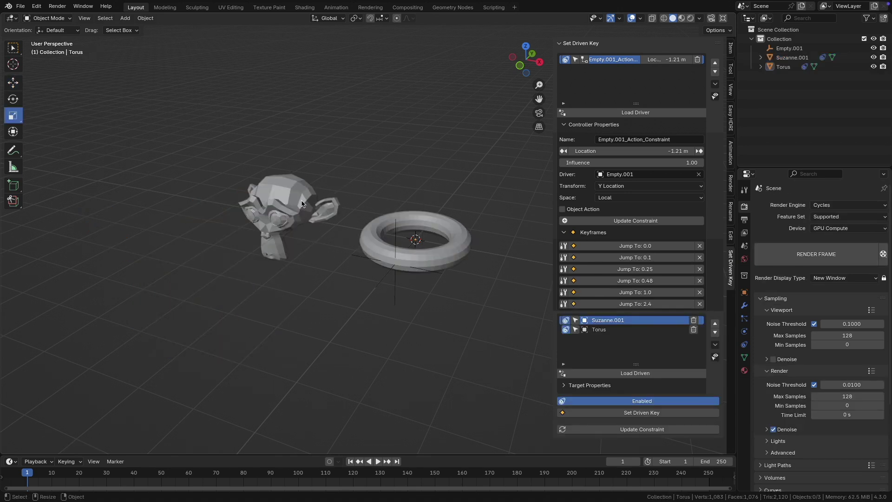
Select Suzanne and review its Action constraint in Object Constraints.
click(300, 203)
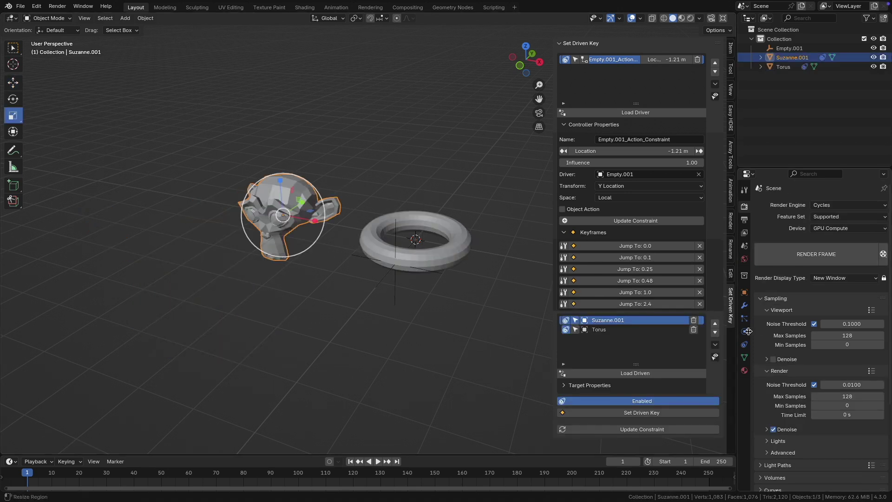
click(745, 345)
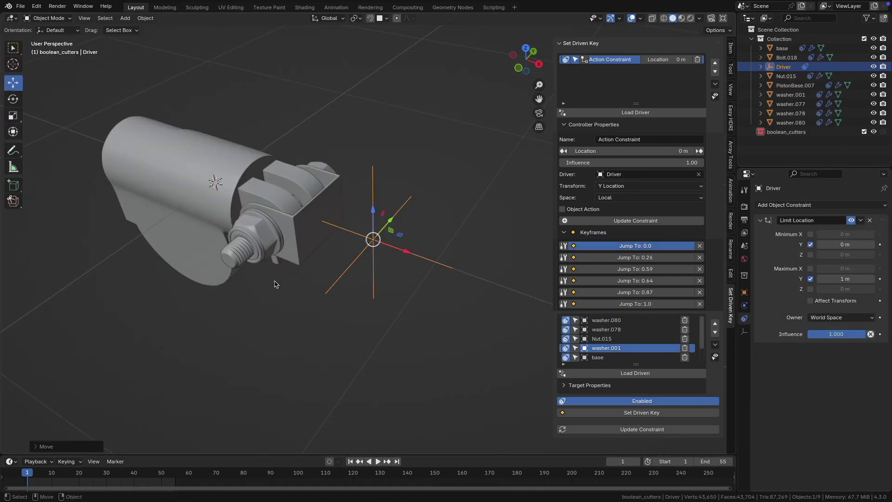
click(276, 284)
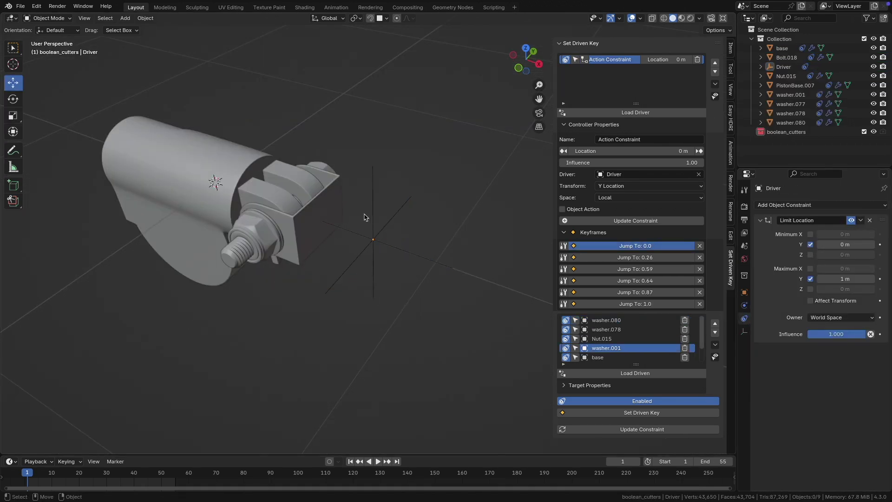
Slide the Driver empty along Y to spread the bolt parts and play.
click(403, 211)
drag(391, 224, 462, 193)
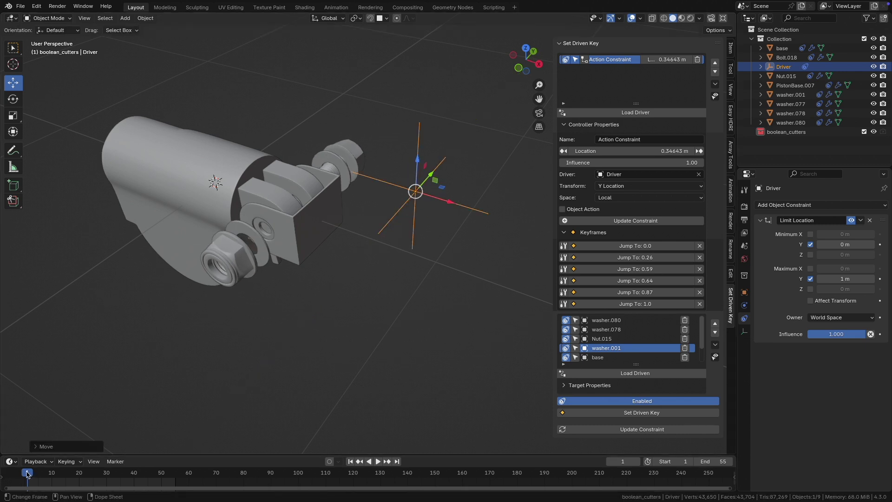
key(space)
key(space)
drag(441, 173, 425, 191)
Set the Driver's Location to 0 m and keyframe it at frame 1.
click(659, 61)
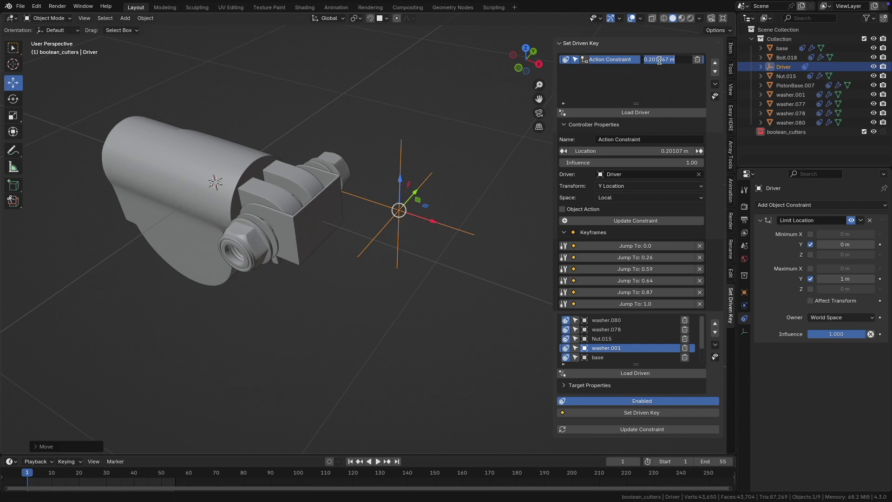
text(0)
key(Return)
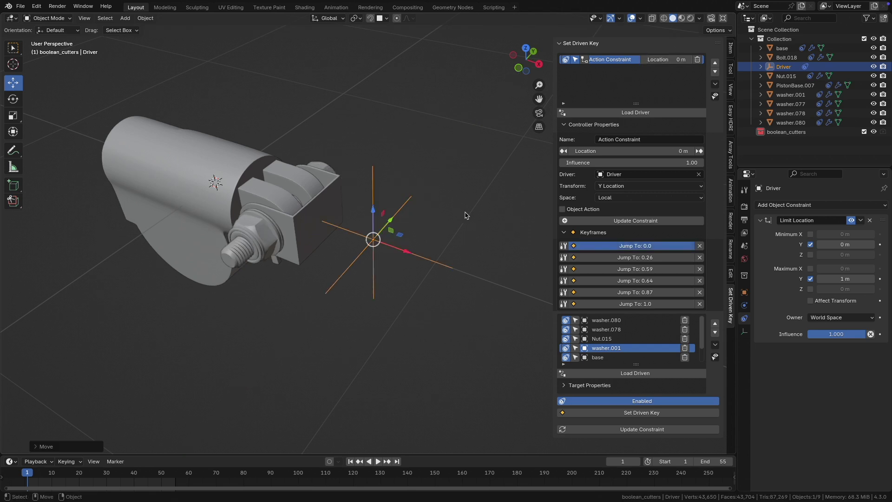
key(k)
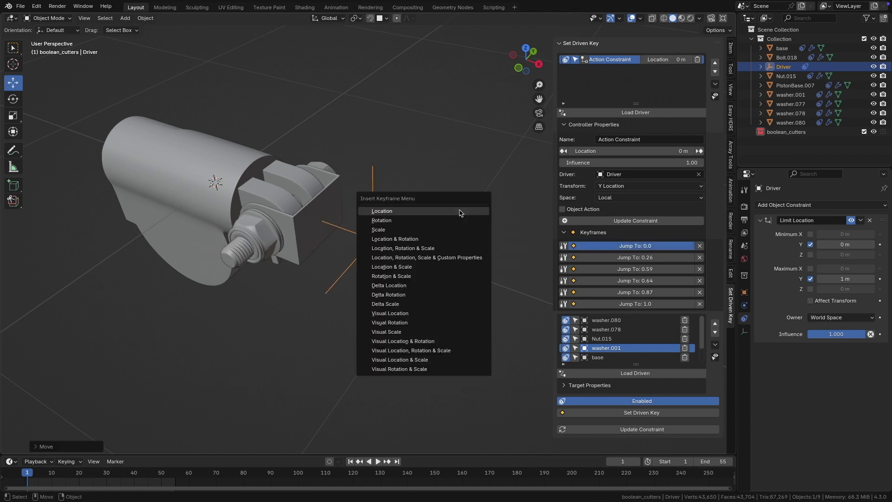
click(462, 212)
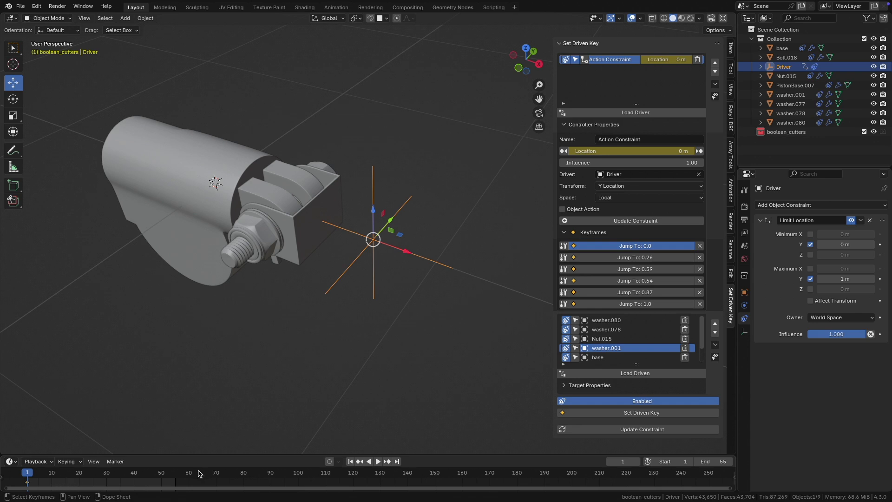
At frame 30, set the Driver's Location to 1 m and keyframe it.
click(107, 474)
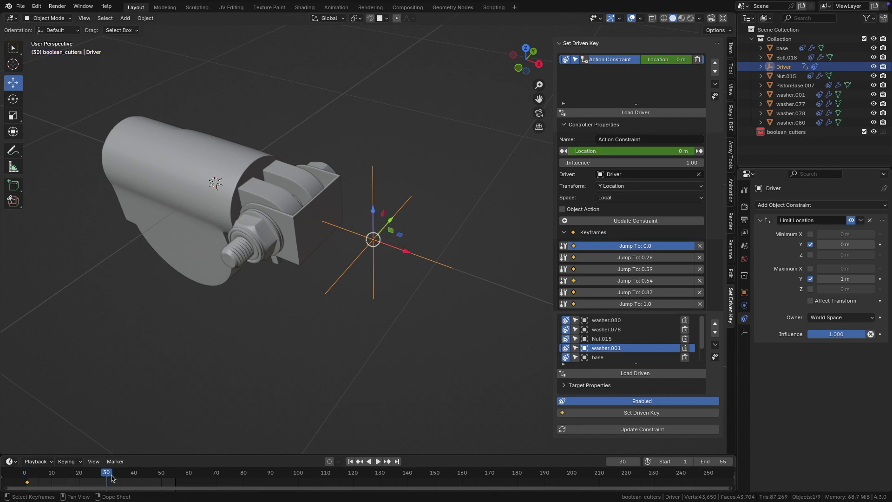
click(666, 63)
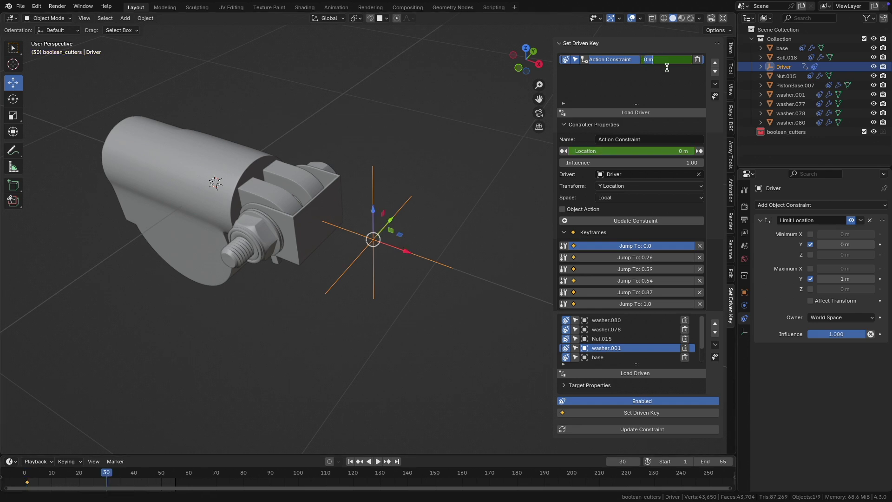
text(1)
key(Return)
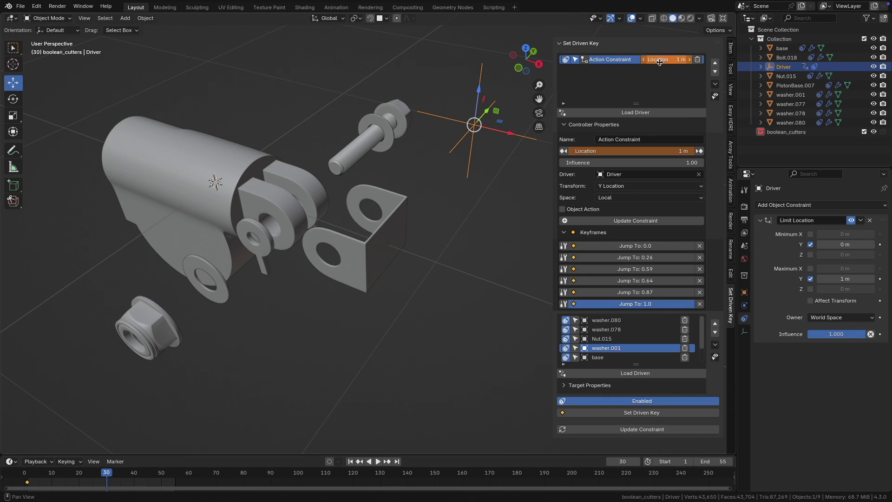
right_click(661, 65)
click(661, 62)
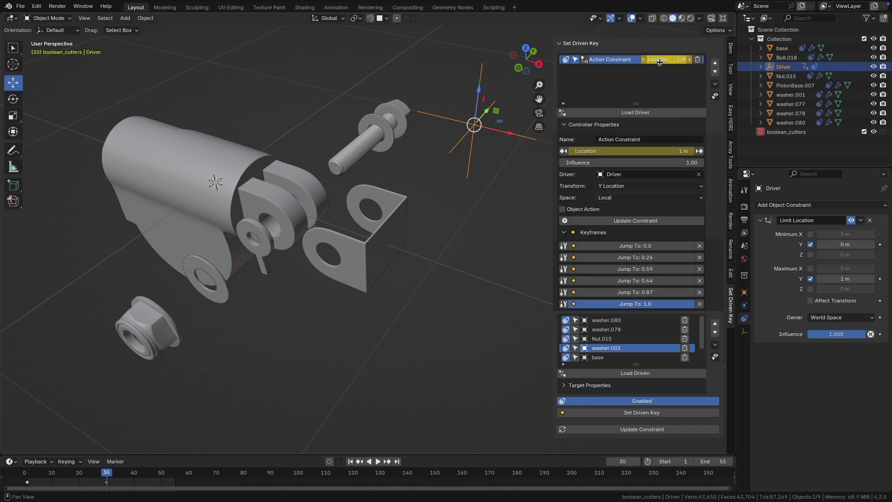
Move the end keyframe 25 frames to frame 55 and play the explosion.
key(shift+Left)
key(space)
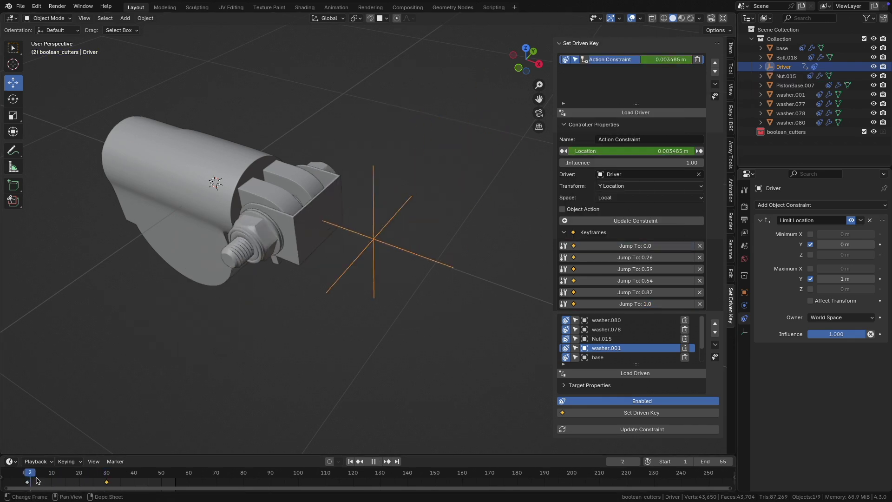
key(space)
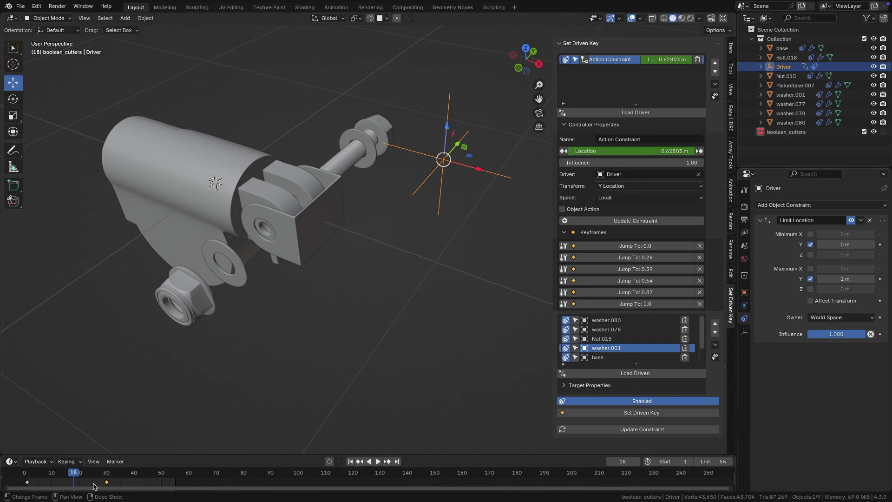
text(g25)
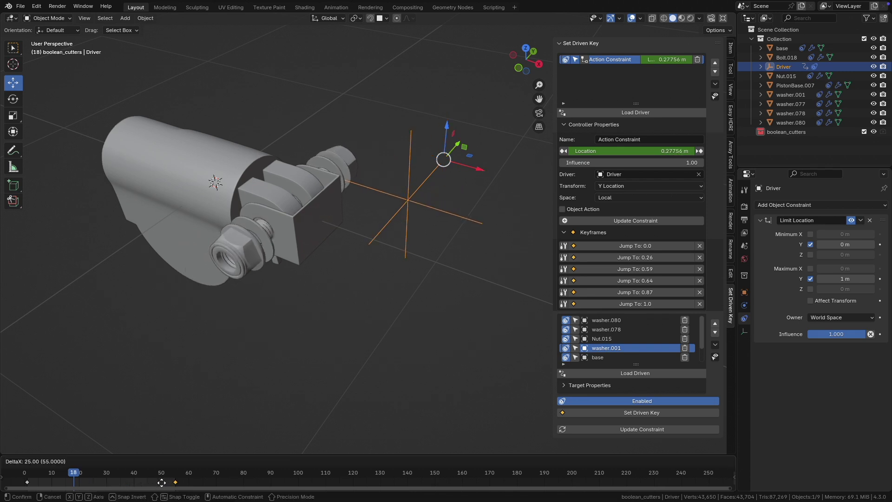
key(Return)
key(space)
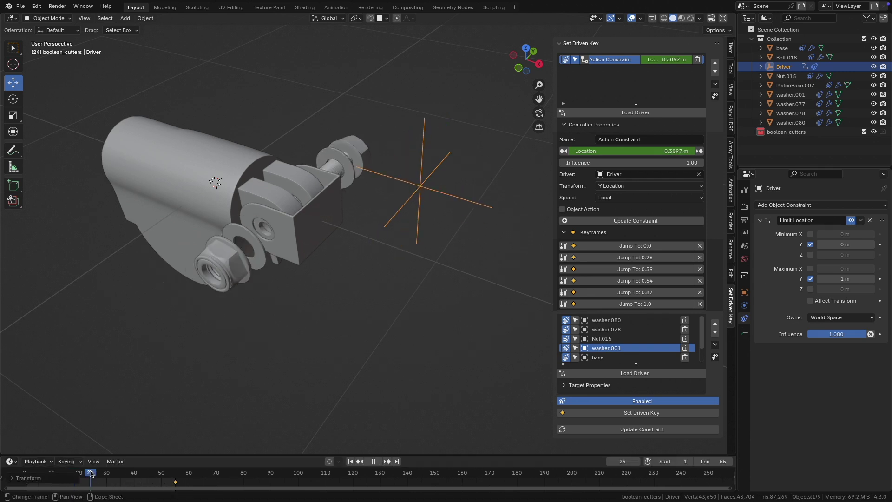
drag(32, 477, 143, 481)
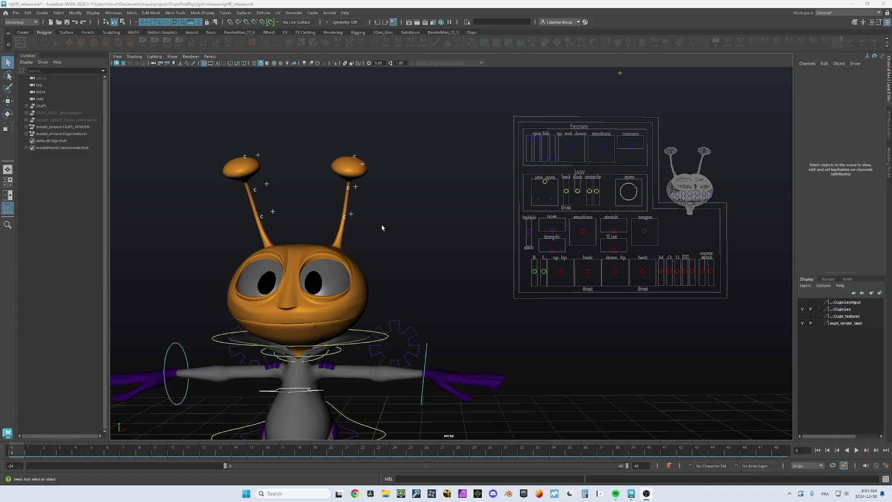
click(529, 135)
key(w)
drag(529, 134, 594, 160)
click(584, 138)
click(599, 149)
mouse_move(539, 198)
mouse_down()
mouse_move(548, 183)
mouse_move(540, 193)
mouse_up()
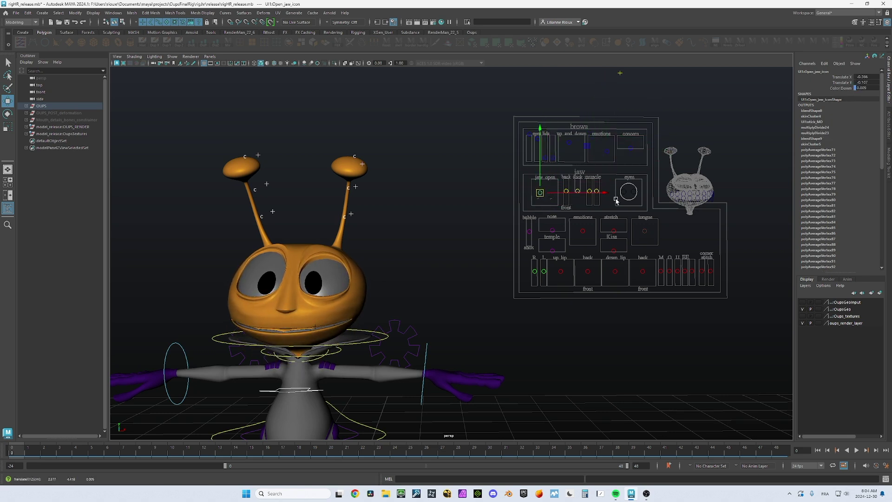
click(629, 188)
drag(630, 188, 597, 190)
click(624, 189)
click(597, 191)
click(671, 266)
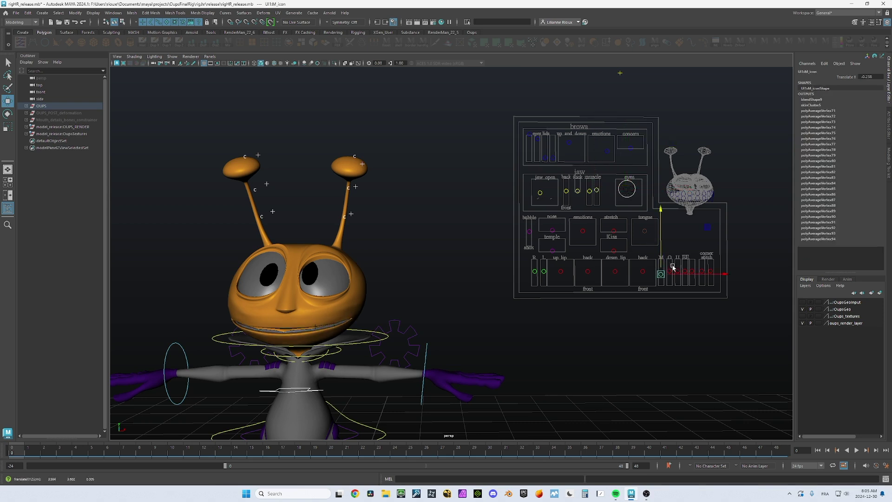
drag(671, 266, 657, 252)
click(689, 183)
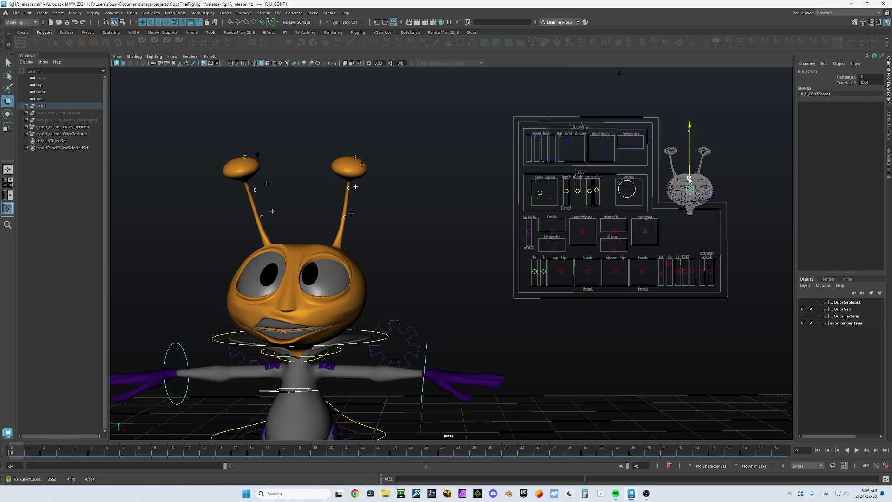
click(700, 196)
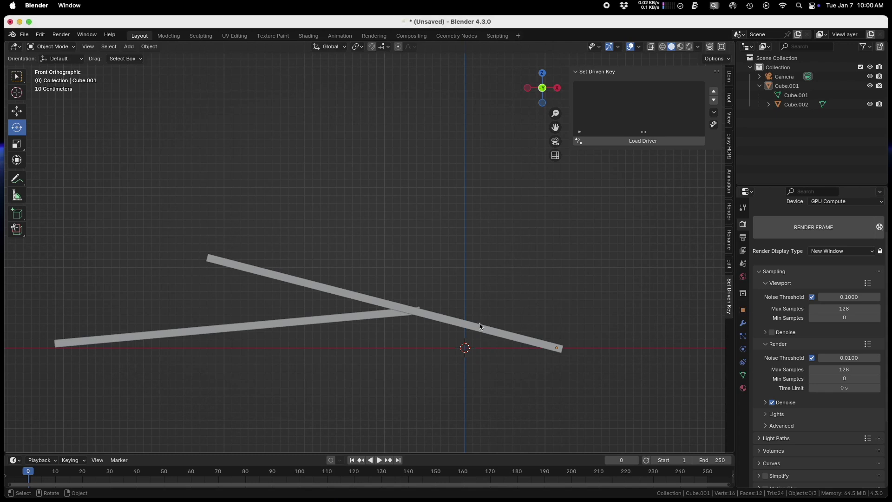
Load Cube.001's Y Rotation as the driver and Cube.002 as the driven object.
click(477, 329)
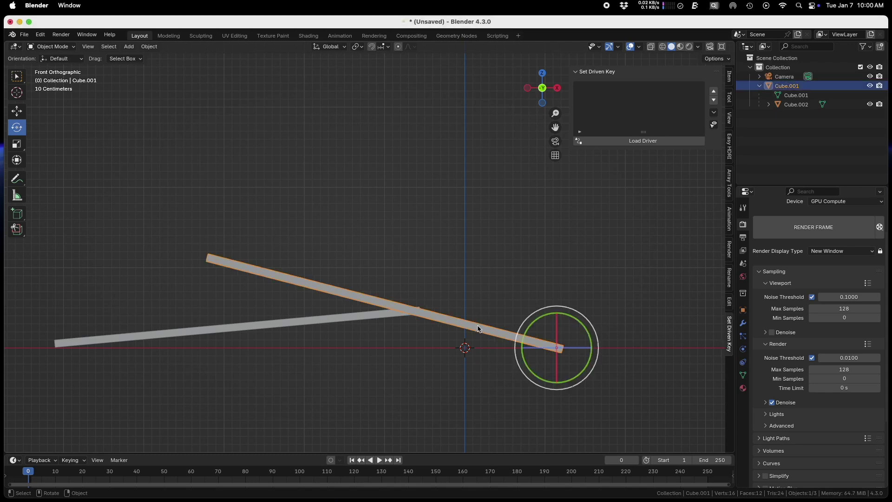
click(795, 105)
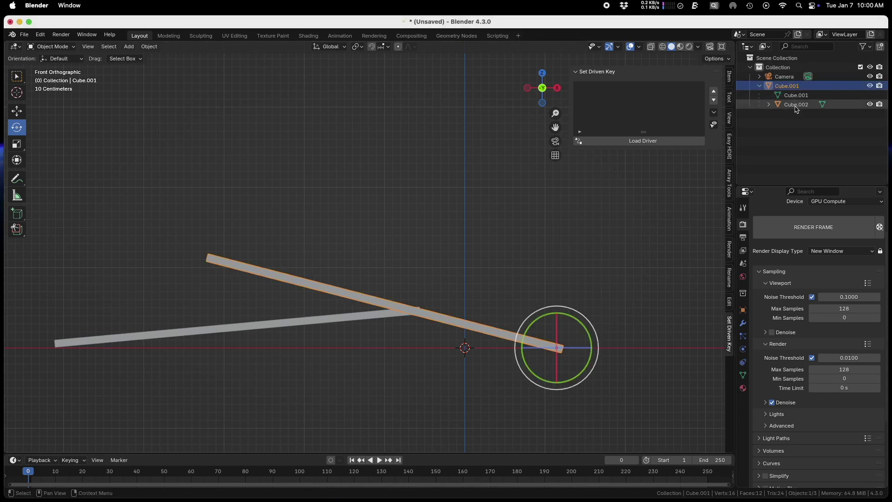
click(787, 86)
click(640, 141)
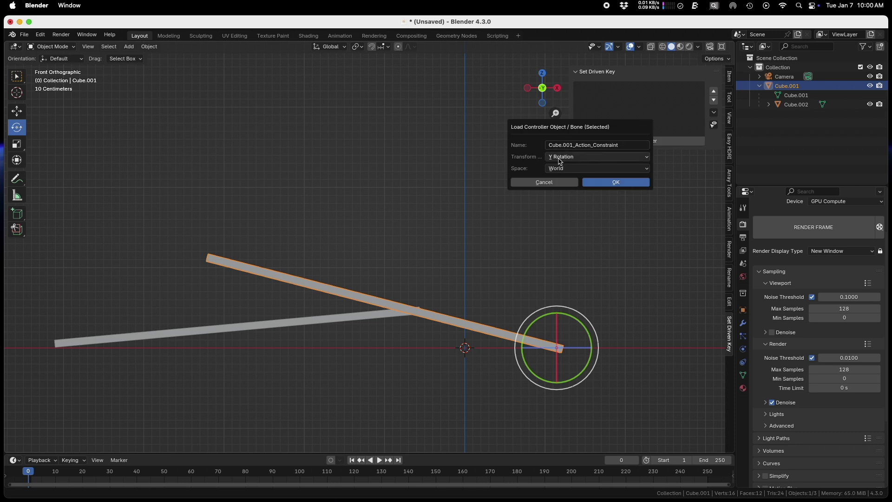
click(609, 184)
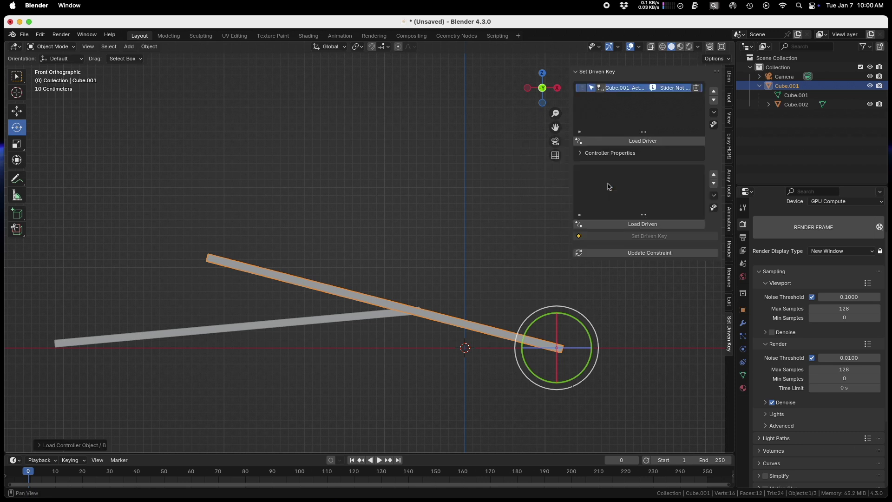
click(378, 316)
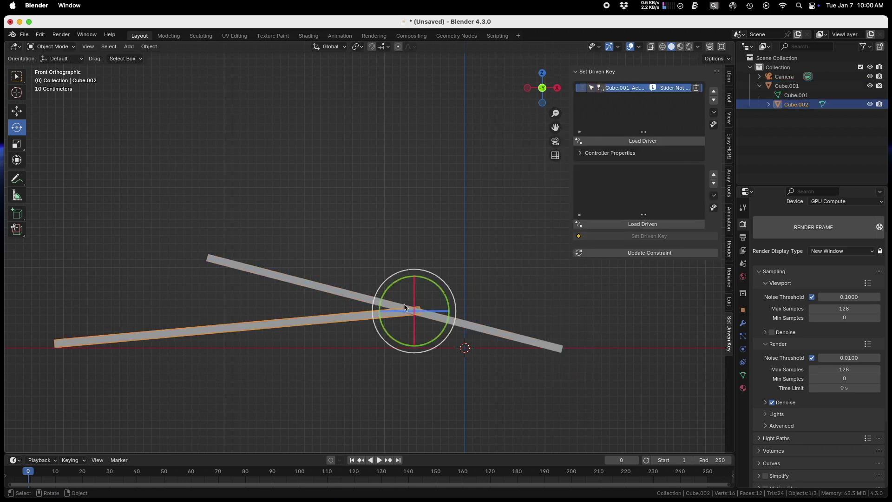
click(624, 225)
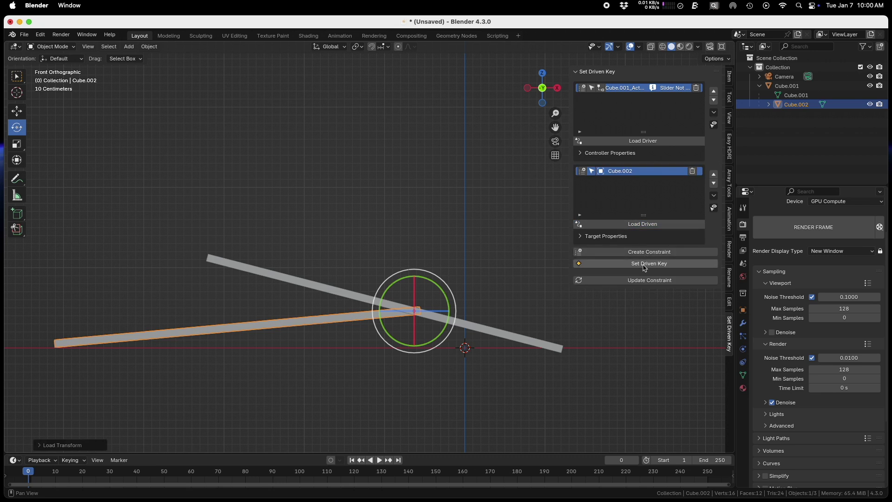
Switch off the driven constraint and rotate both bars, Cube.002 to about -42.71.
click(523, 343)
click(582, 171)
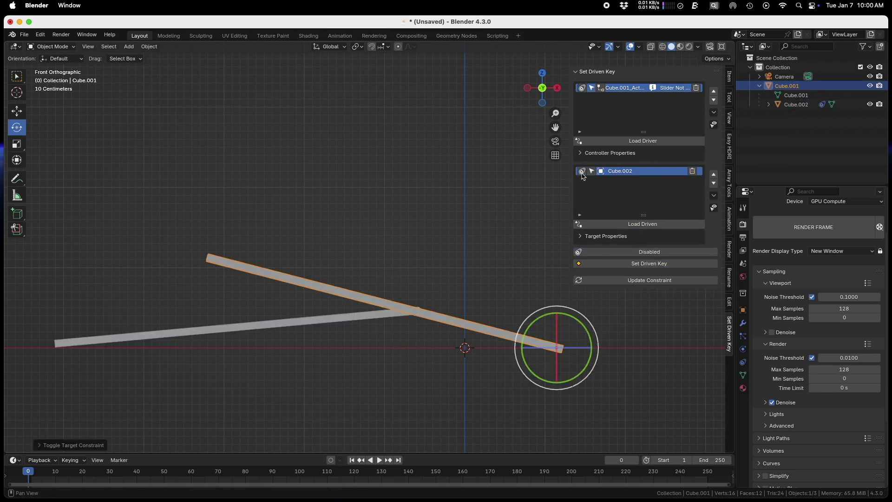
key(r)
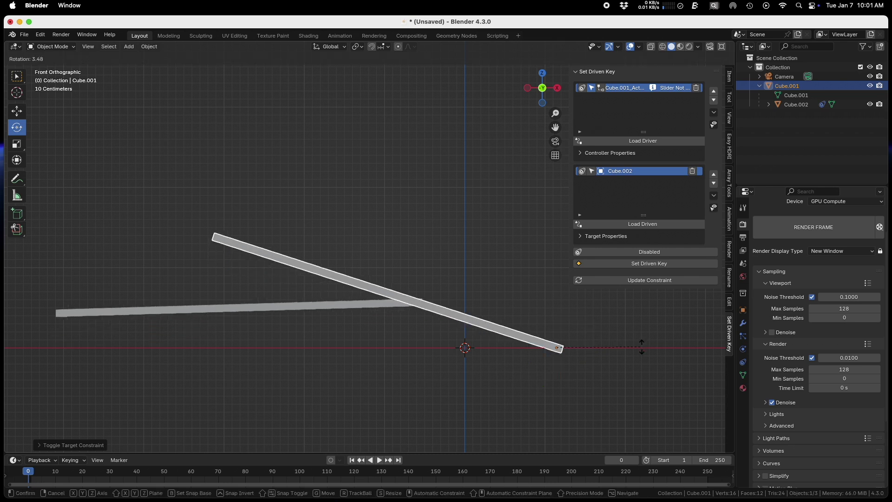
click(614, 374)
click(372, 208)
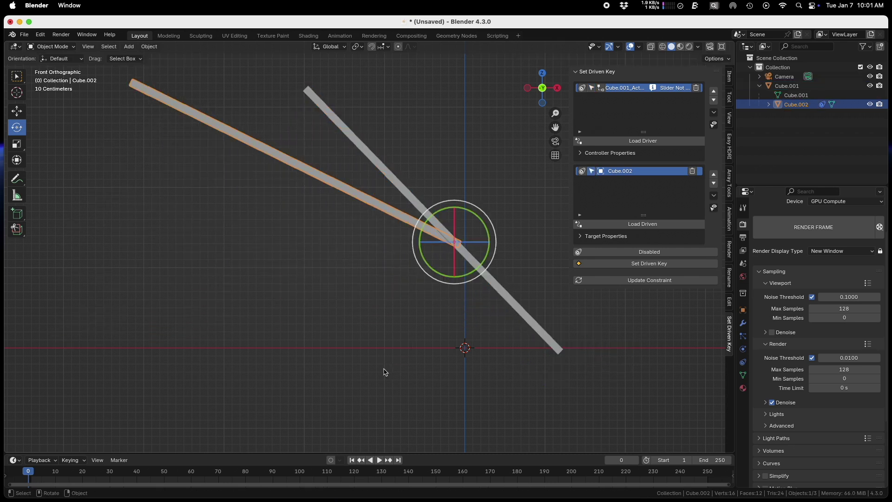
key(r)
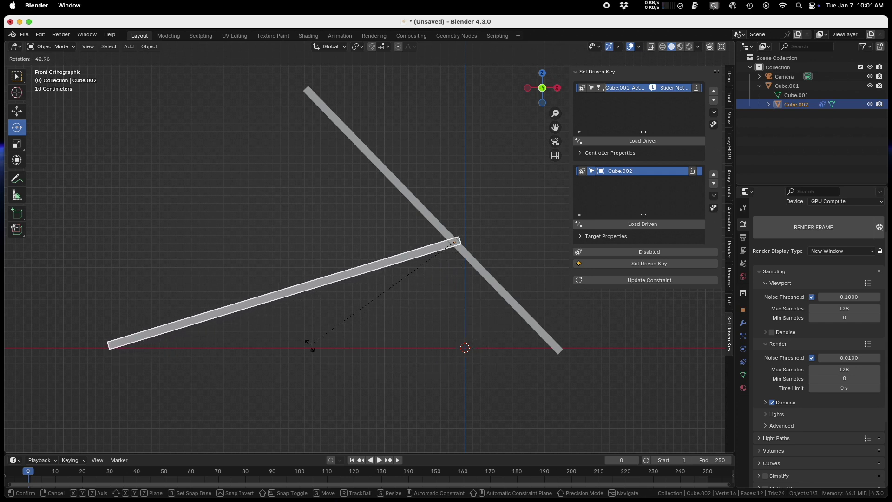
click(289, 330)
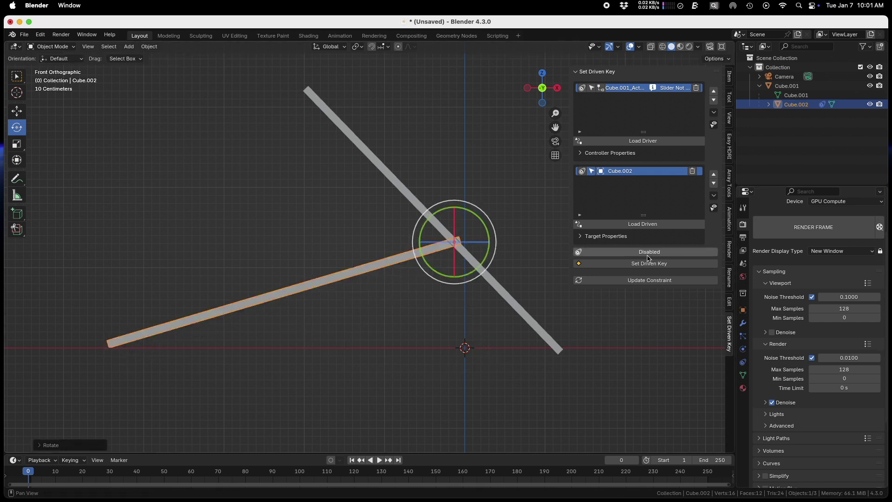
Rotate Cube.001 steeply and Cube.002 to a rising diagonal, then re-enable the constraint.
click(523, 309)
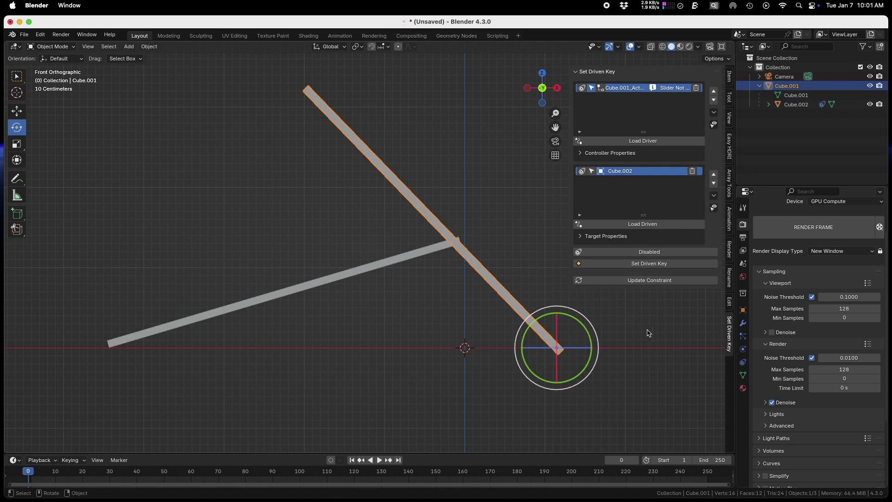
key(r)
click(440, 197)
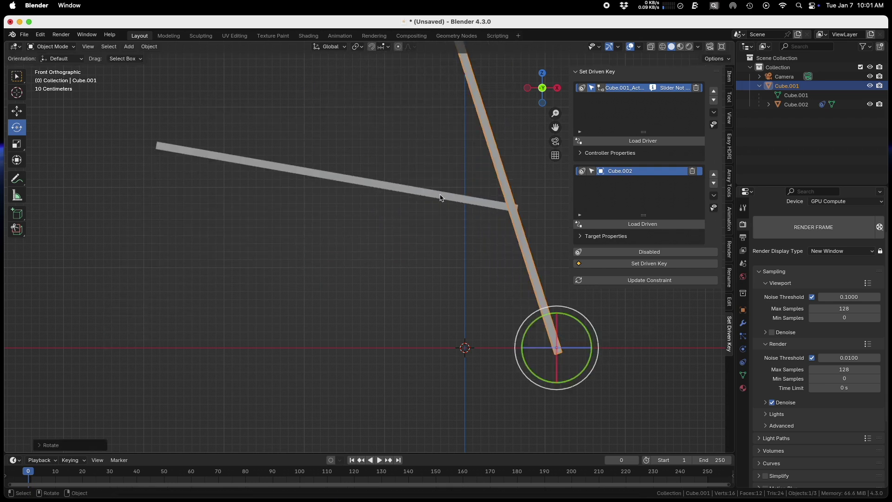
click(440, 197)
key(r)
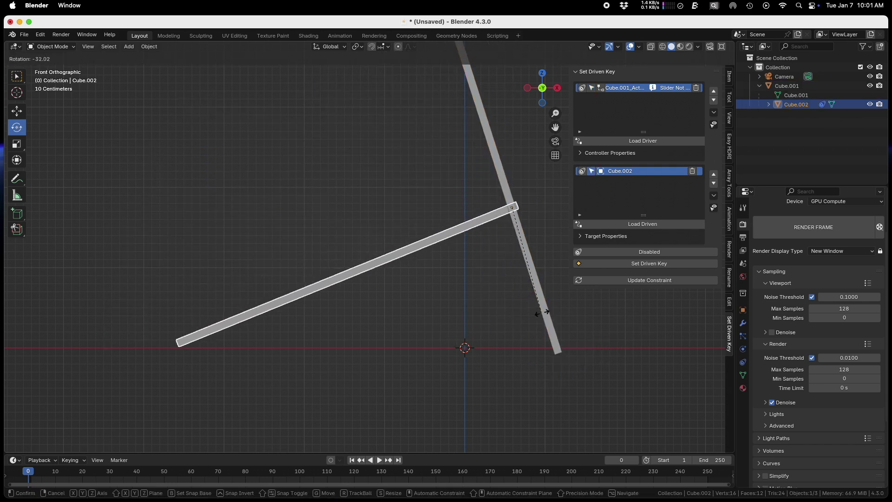
click(521, 318)
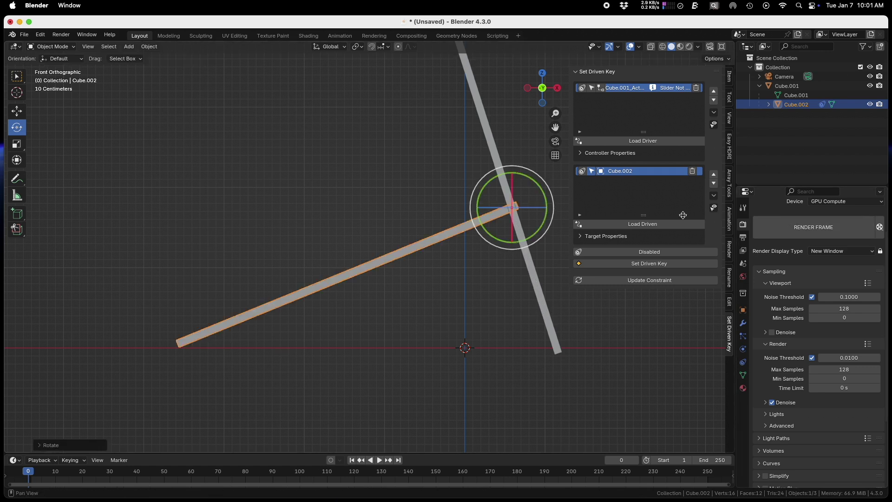
click(582, 171)
Rotate Cube.001 through several angles, including 181.49° on Y, as Cube.002 follows.
click(545, 315)
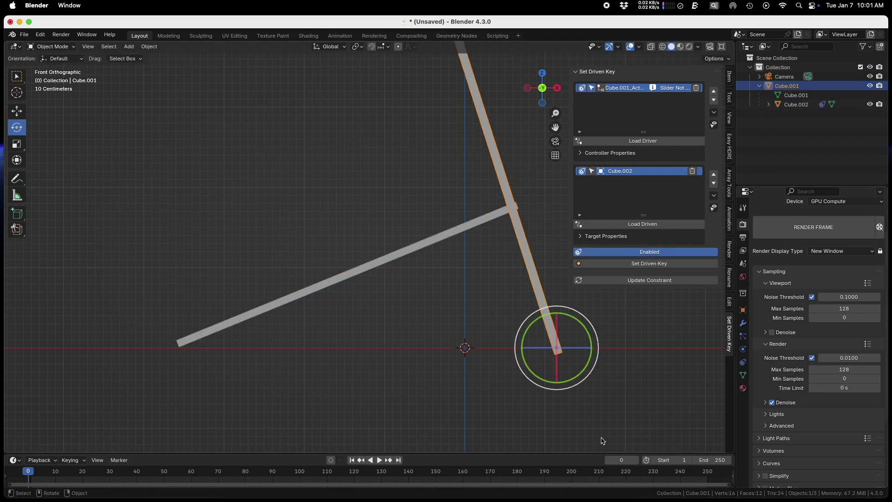
key(r)
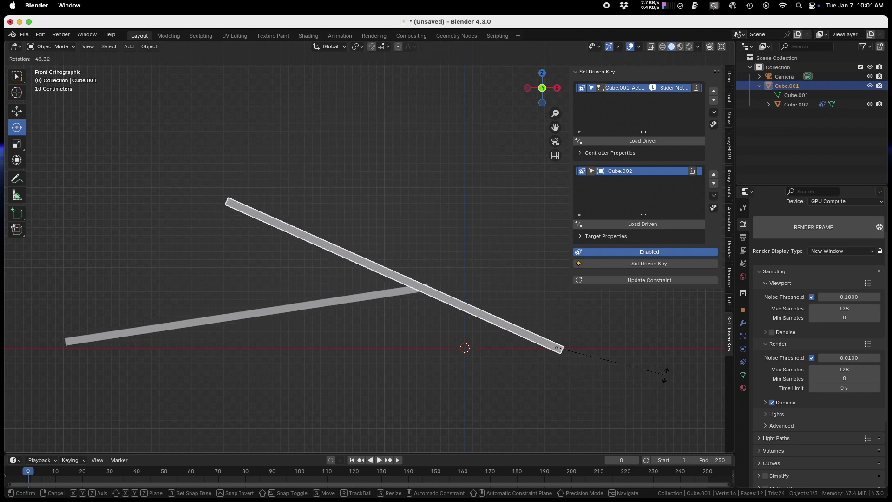
click(604, 404)
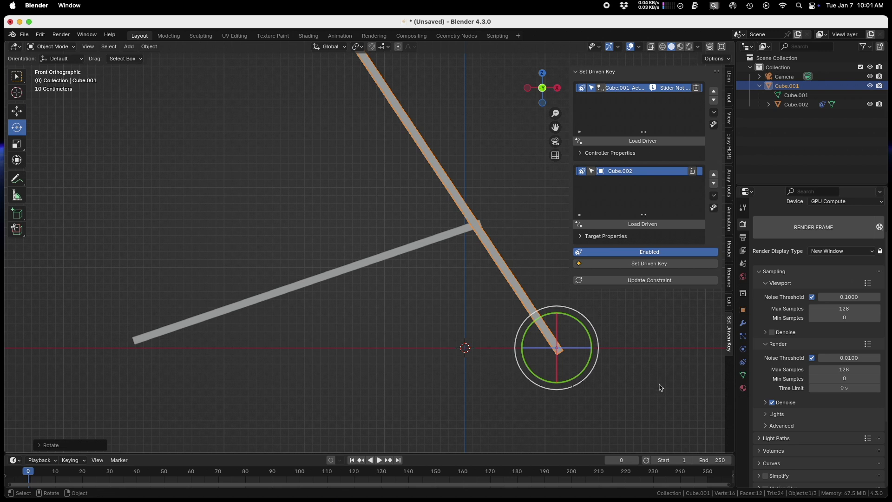
key(r)
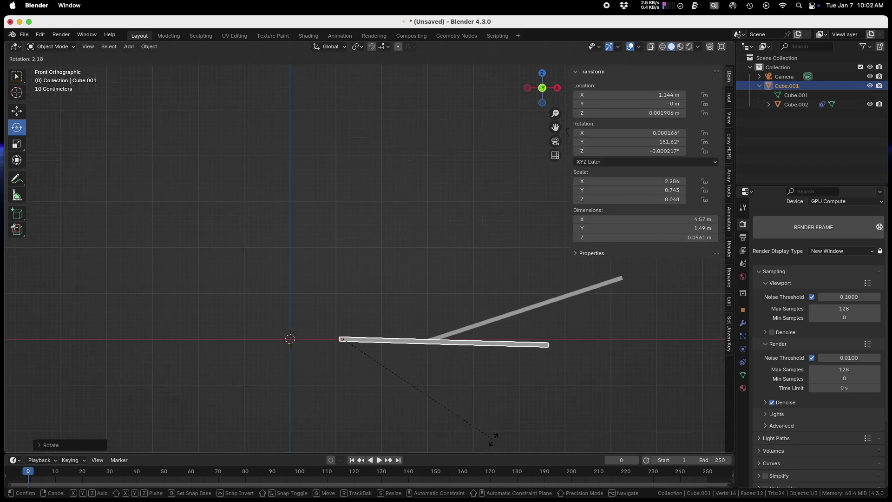
click(494, 438)
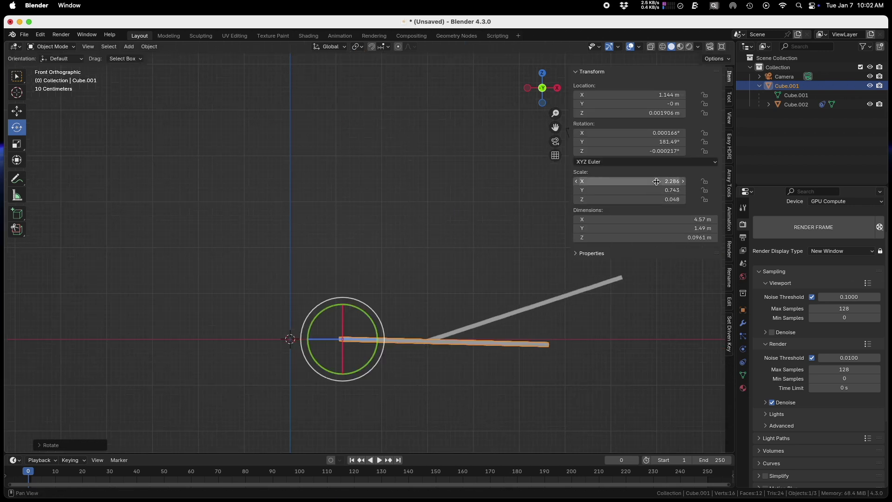
key(r)
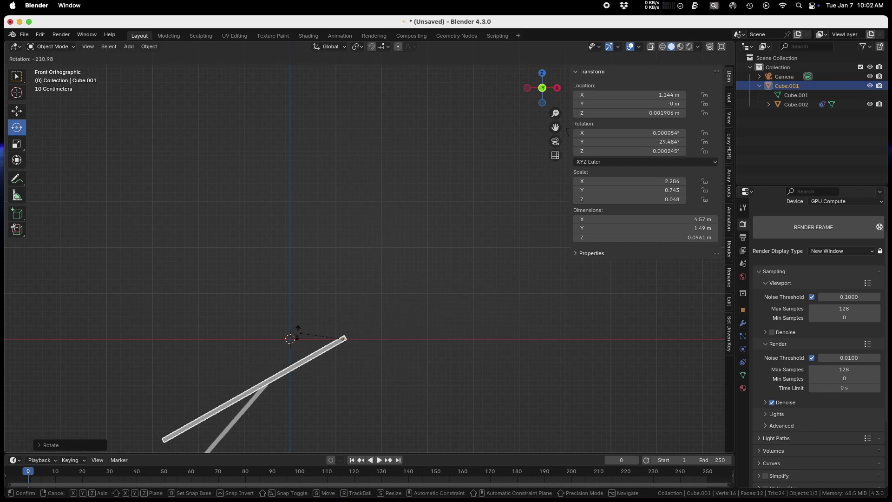
click(412, 281)
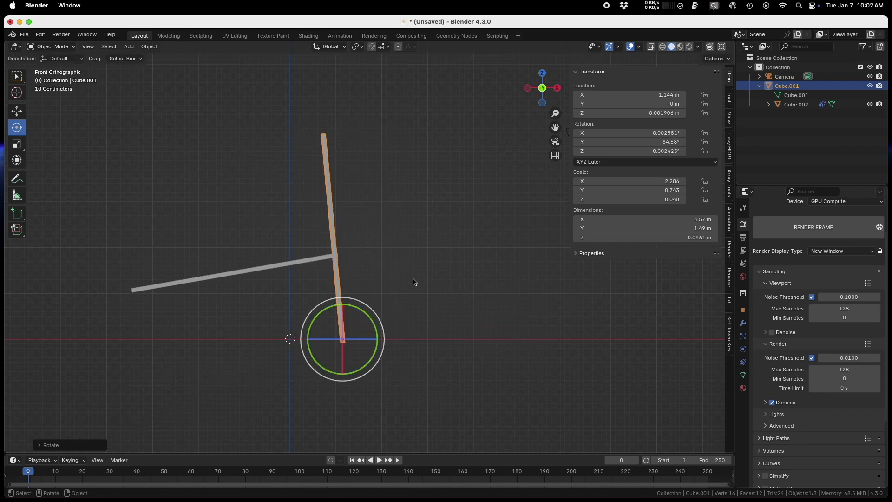
key(r)
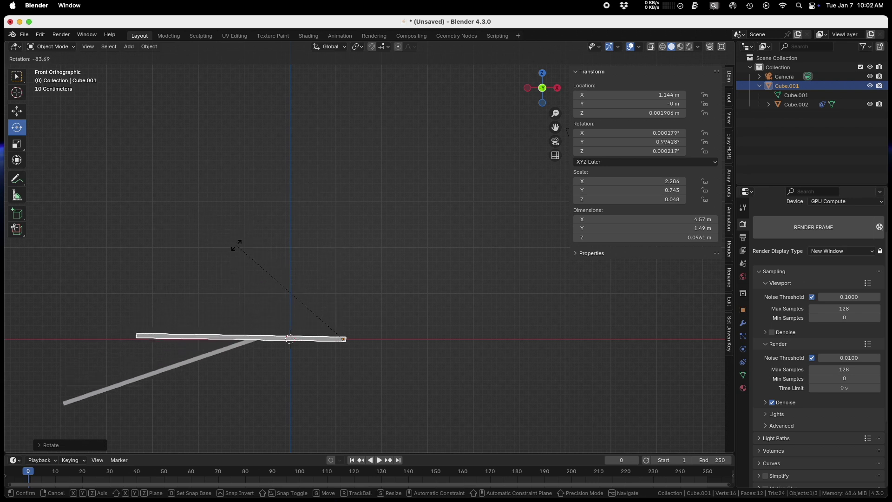